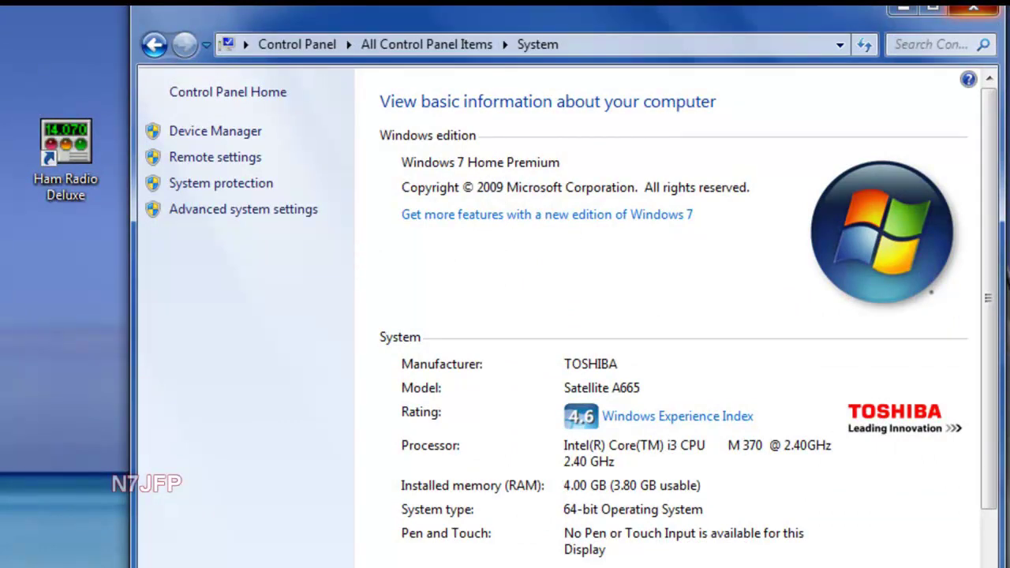
Launch Ham Radio Deluxe and review the available serial ports, the saved radio preset and the new connection settings.
click(973, 8)
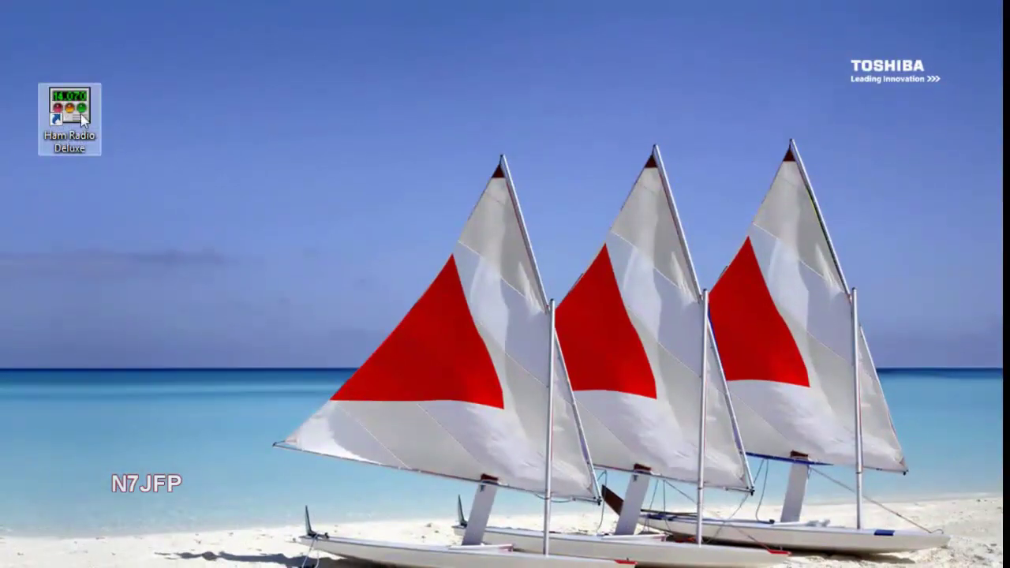
double_click(81, 113)
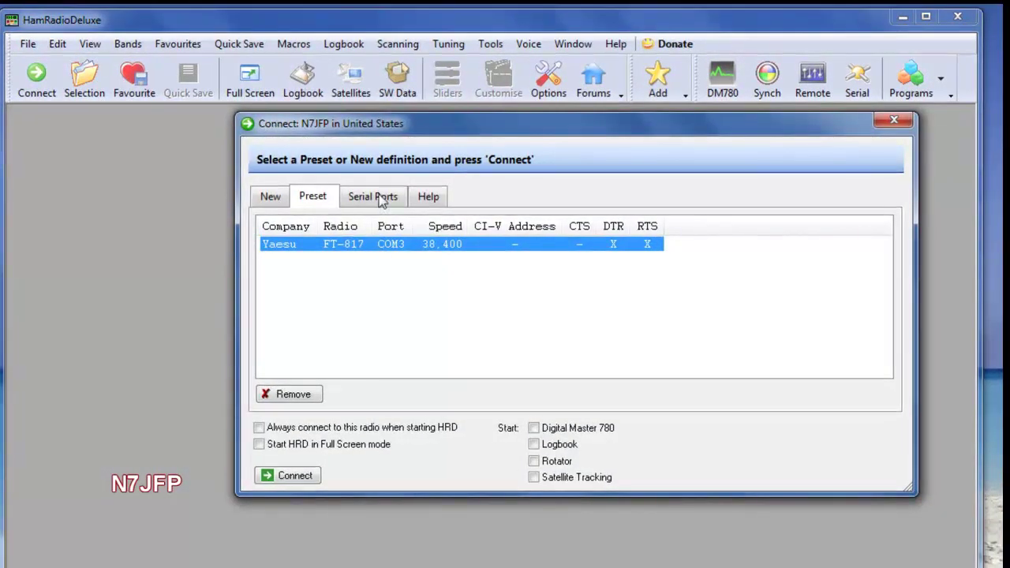
click(376, 196)
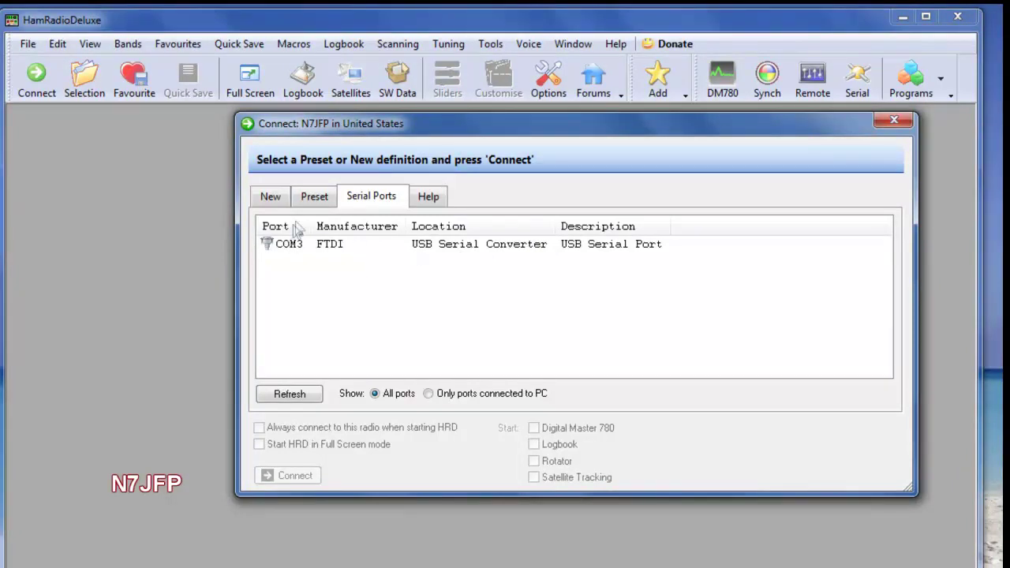
click(313, 202)
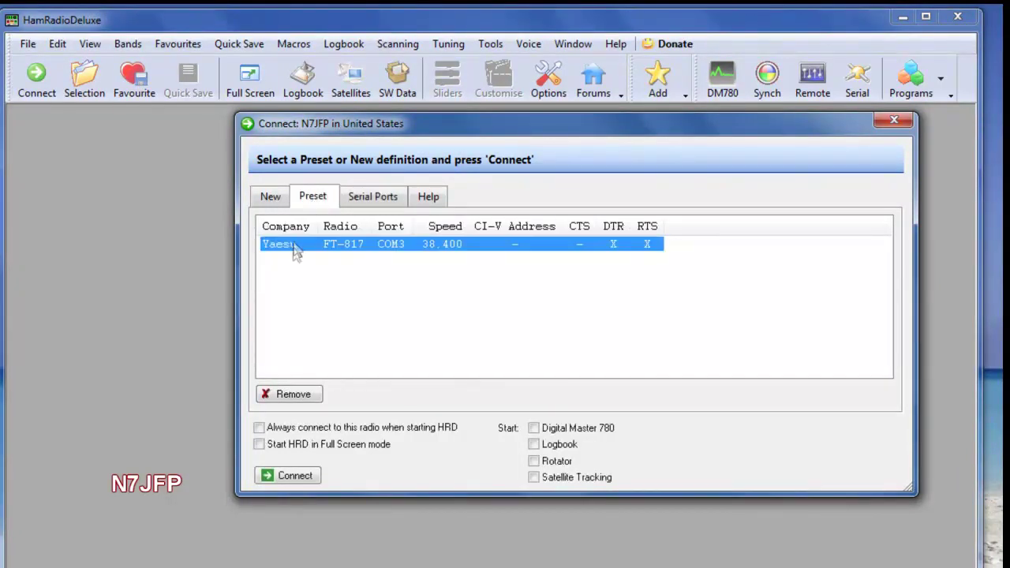
click(270, 201)
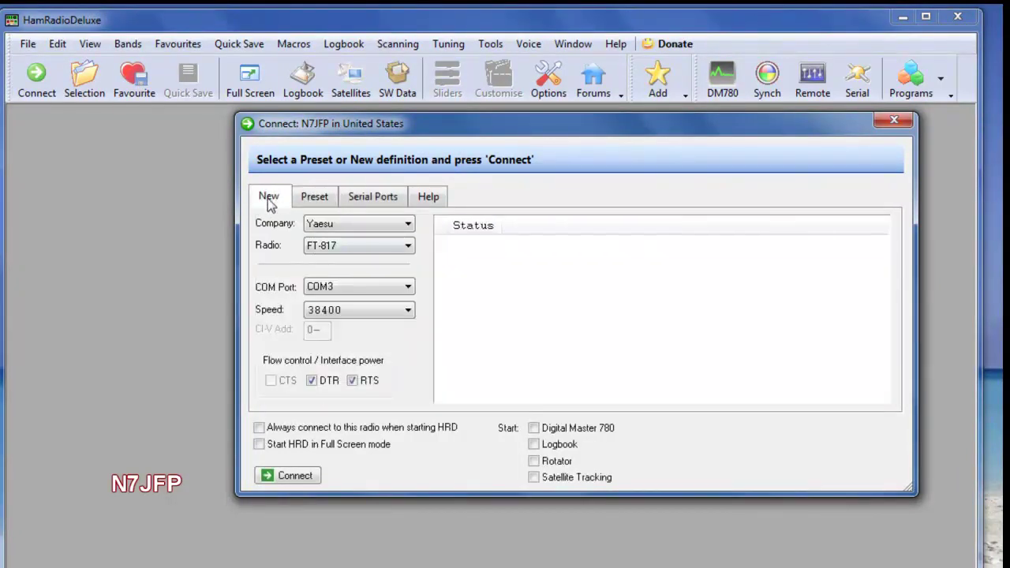
click(337, 251)
click(313, 202)
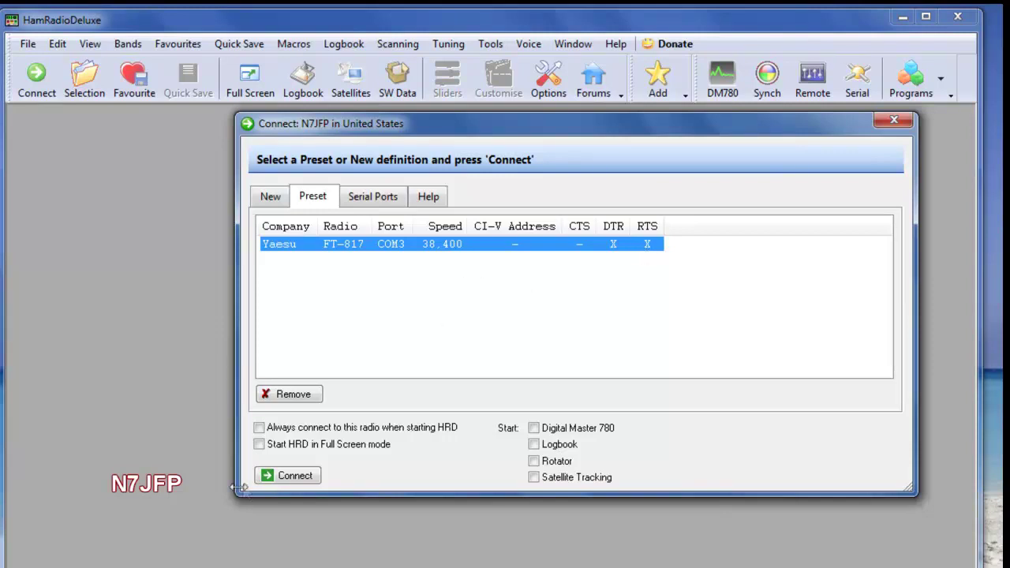
Try to connect to the radio with the Yaesu FT-817 preset on COM3, and close the connection dialog.
click(307, 475)
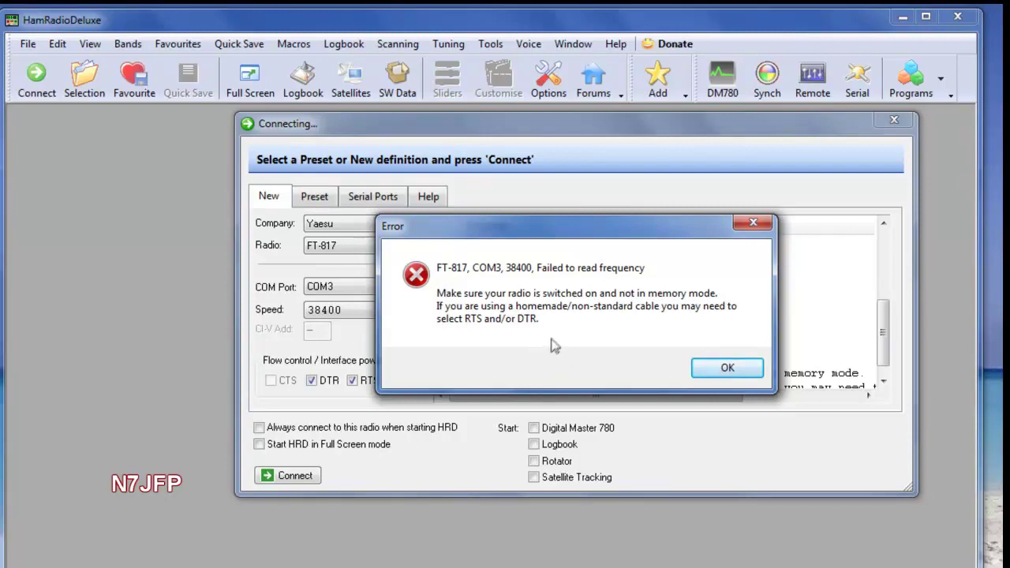
click(712, 363)
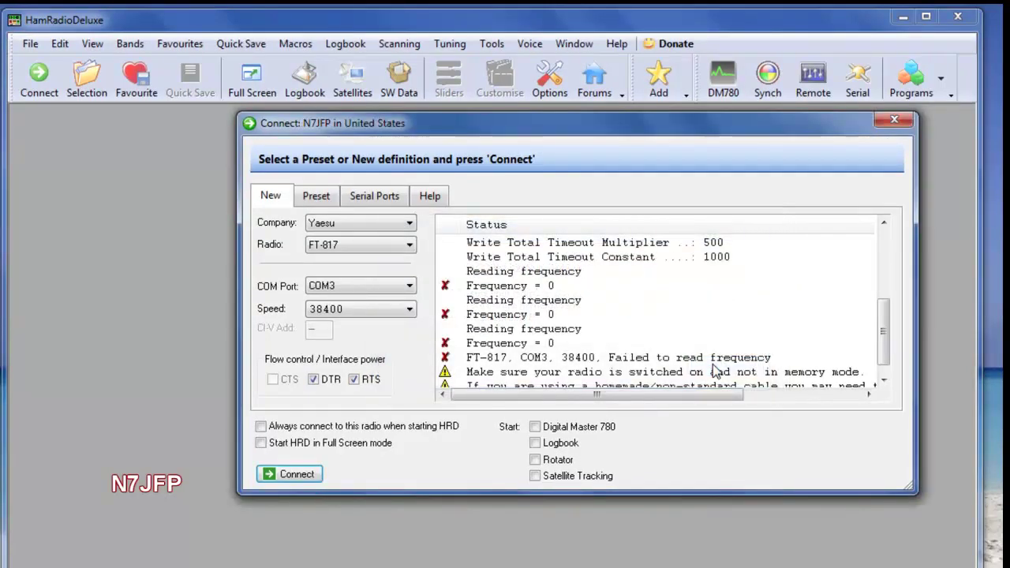
click(894, 119)
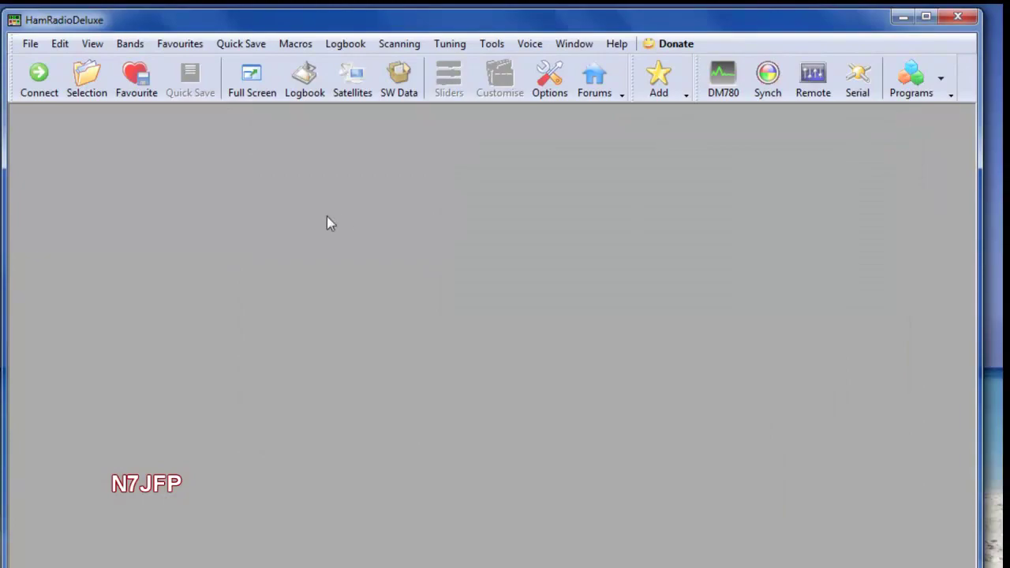
In Digital Master 780, set the soundcard input to Microphone (2- USB Audio CODEC) and the output to Speakers (2- USB Audio CODEC).
click(723, 78)
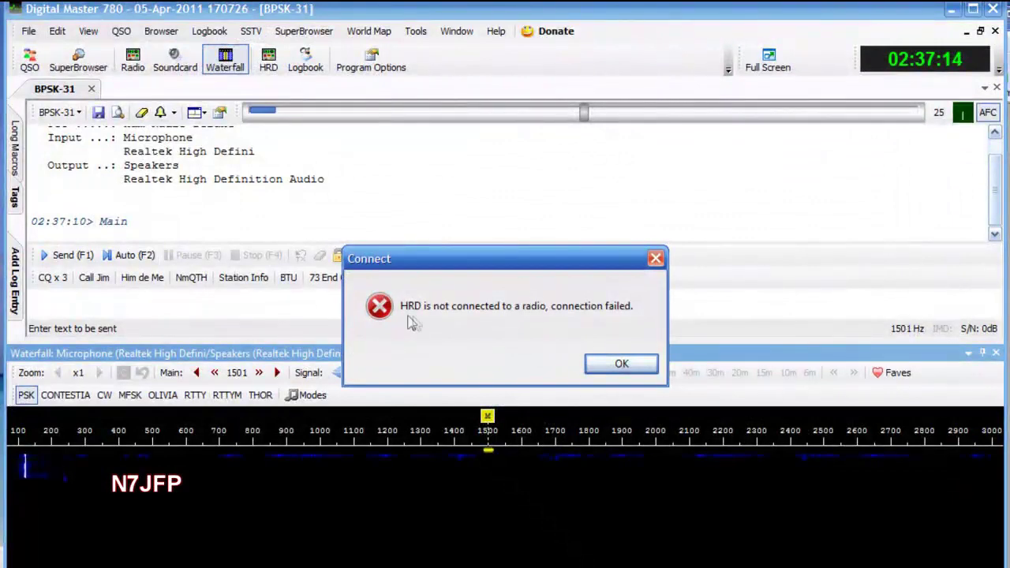
click(620, 363)
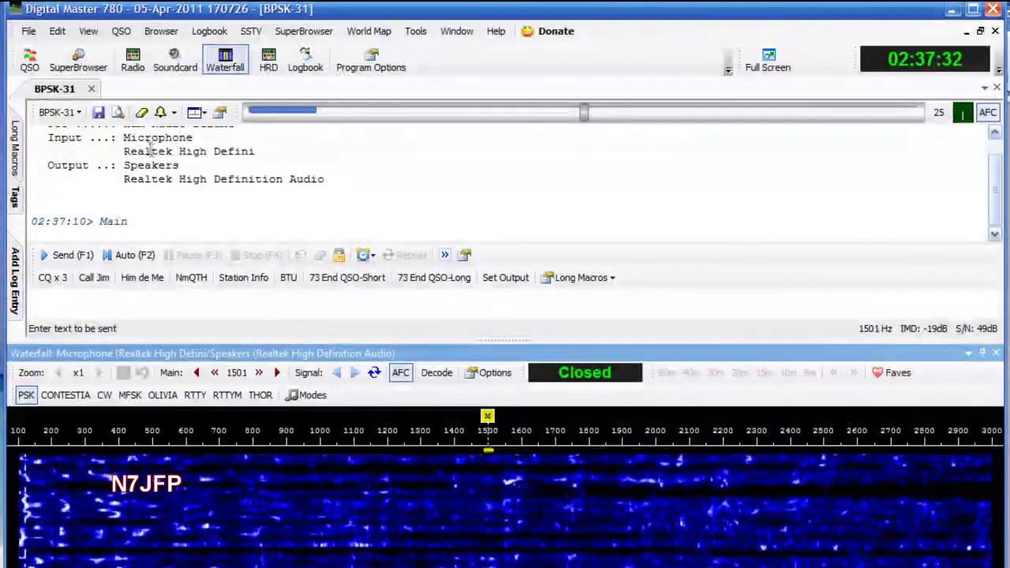
click(371, 61)
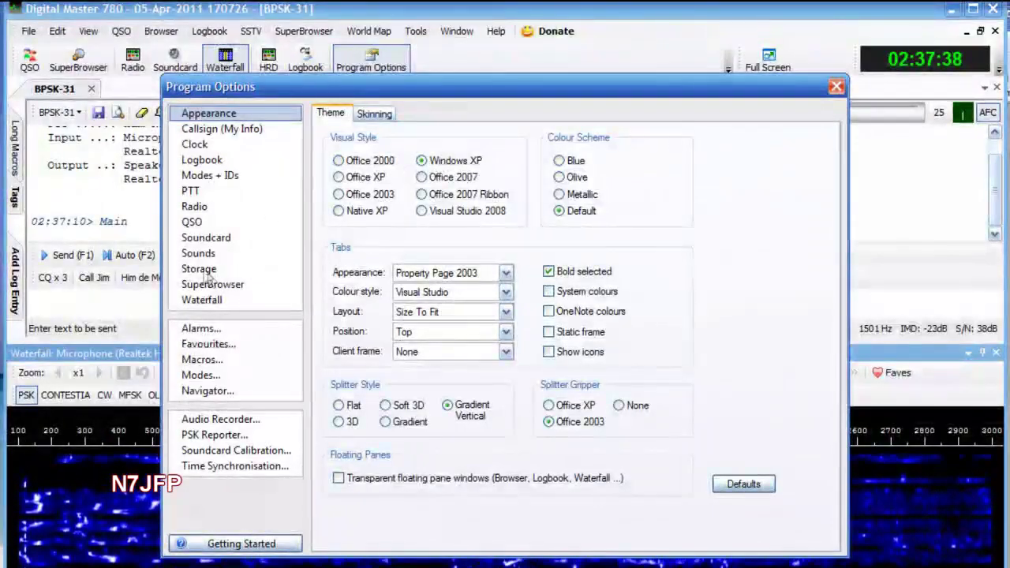
click(212, 237)
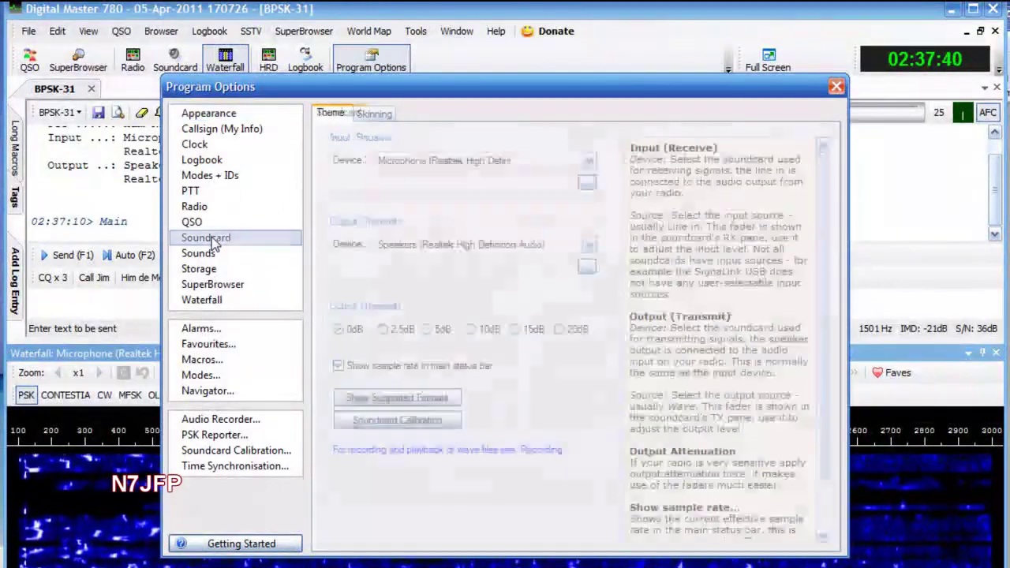
click(588, 161)
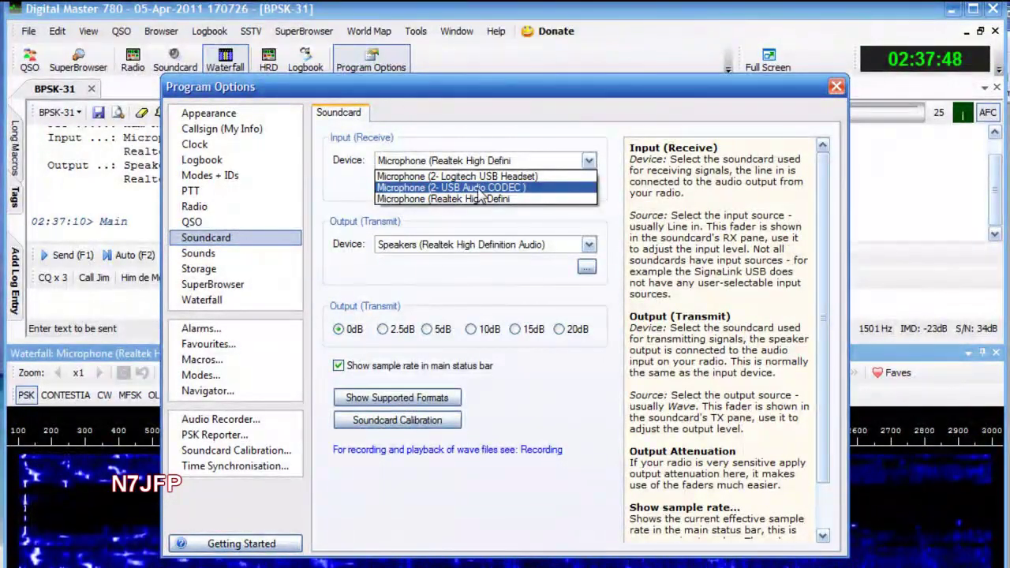
click(479, 189)
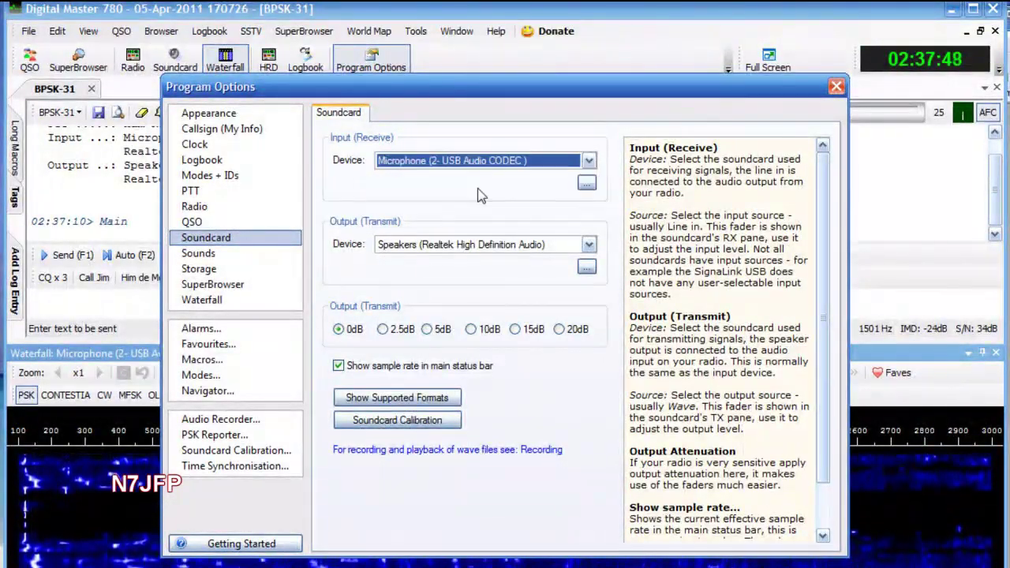
click(588, 245)
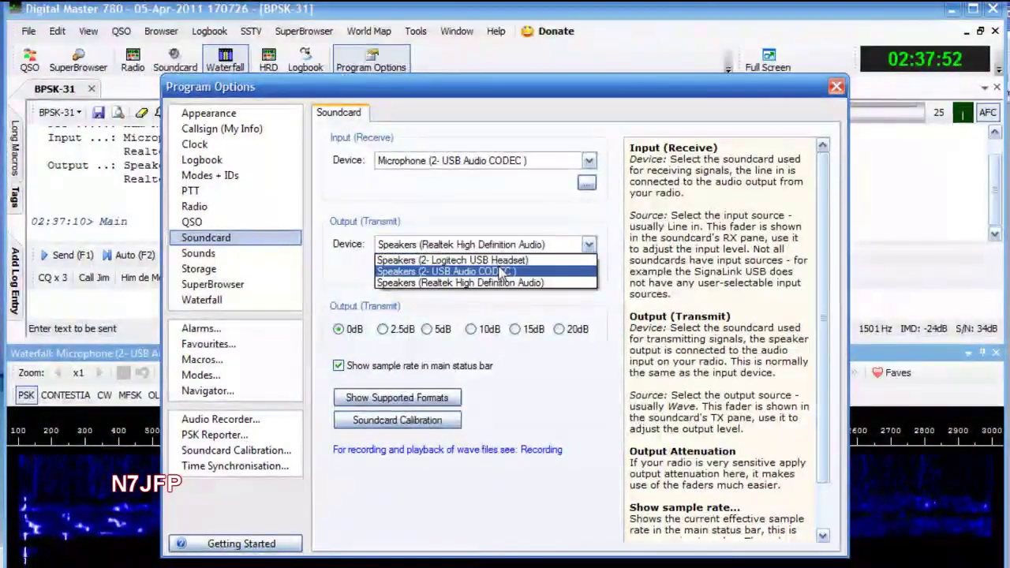
click(500, 270)
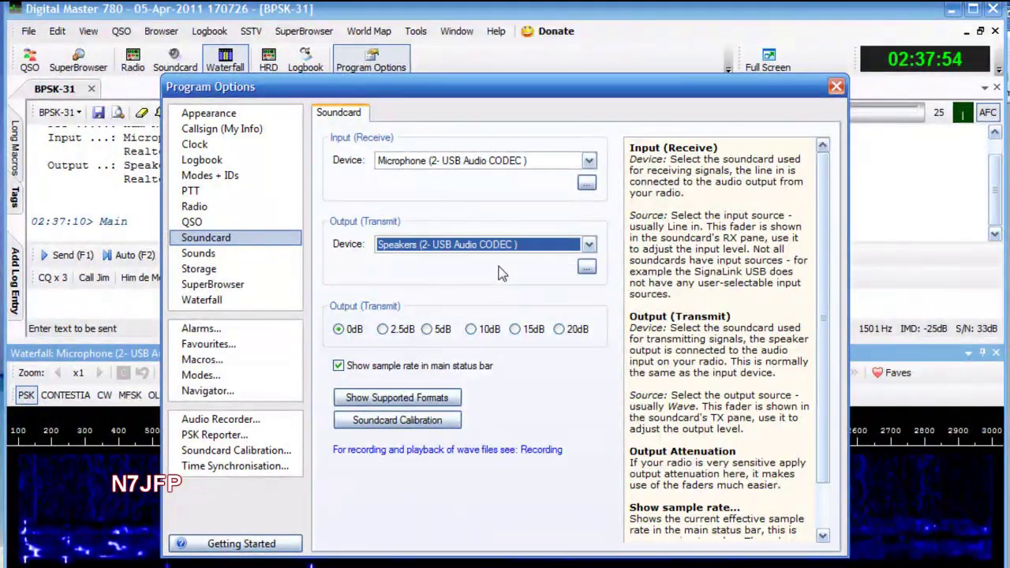
Review the waterfall options for the center marker and for frequency, mode and speed.
click(212, 302)
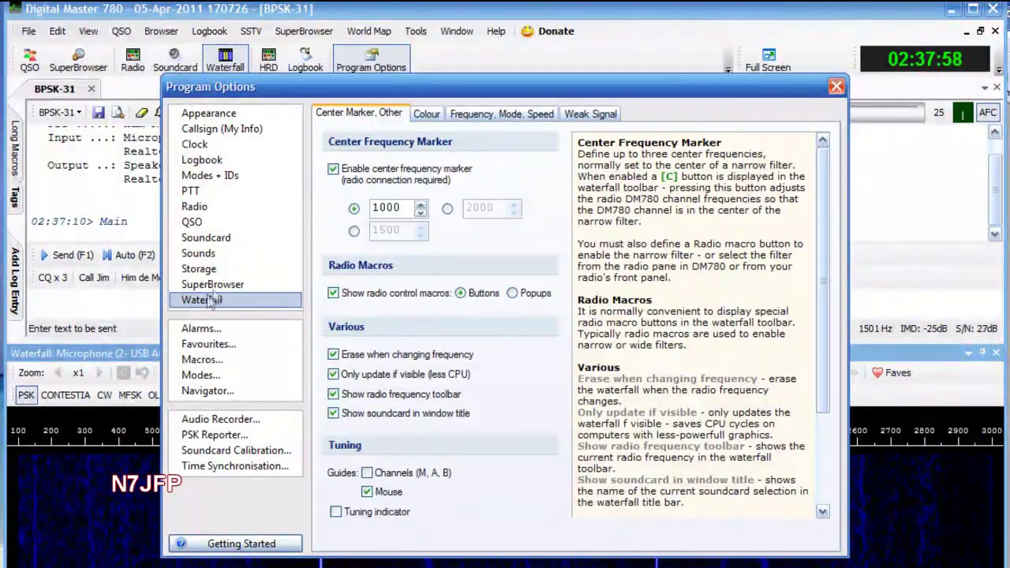
click(334, 396)
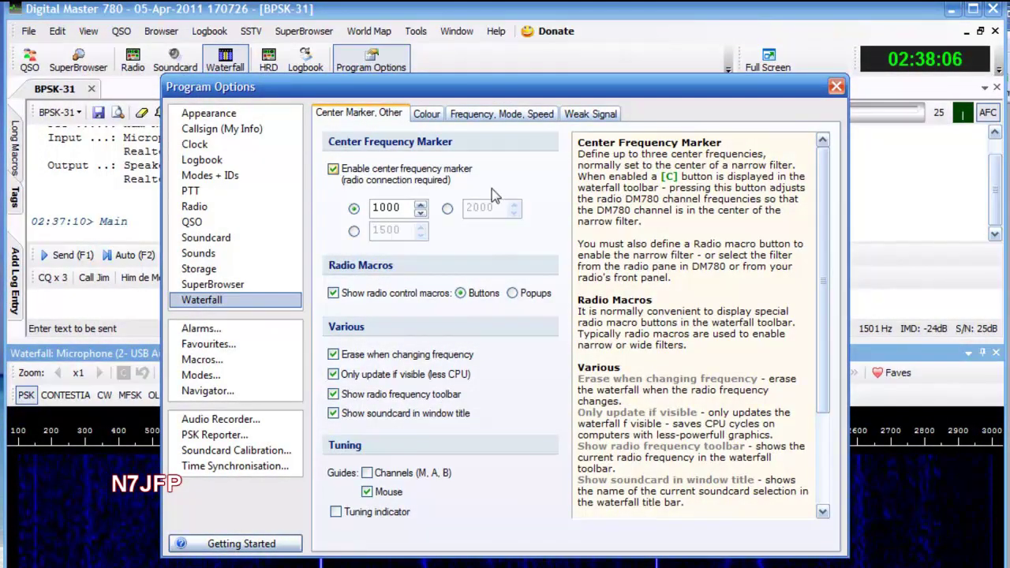
click(505, 117)
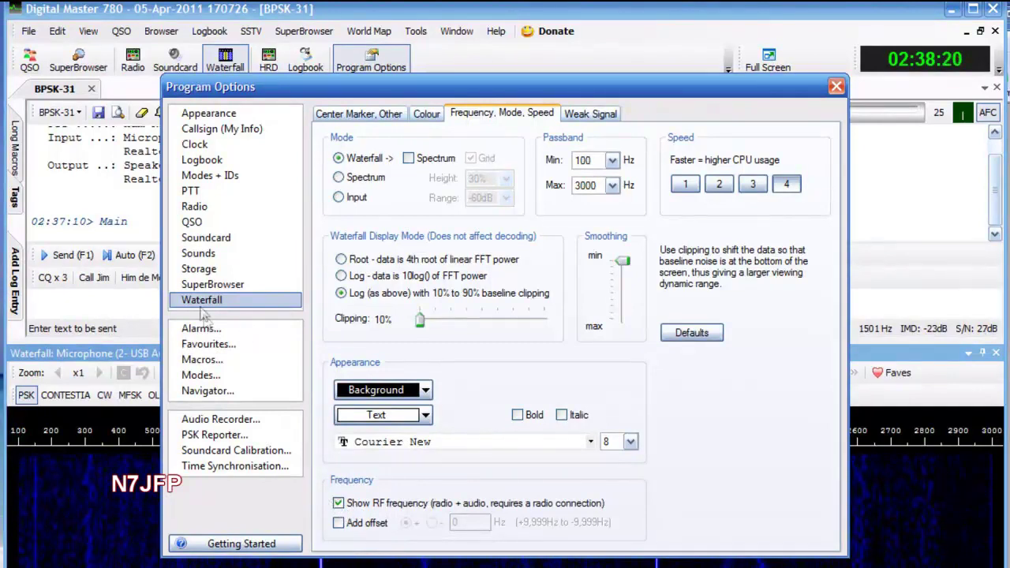
Set the PTT method to via soundcard PTT or radio VOX, read its notes, and close the program options.
click(198, 195)
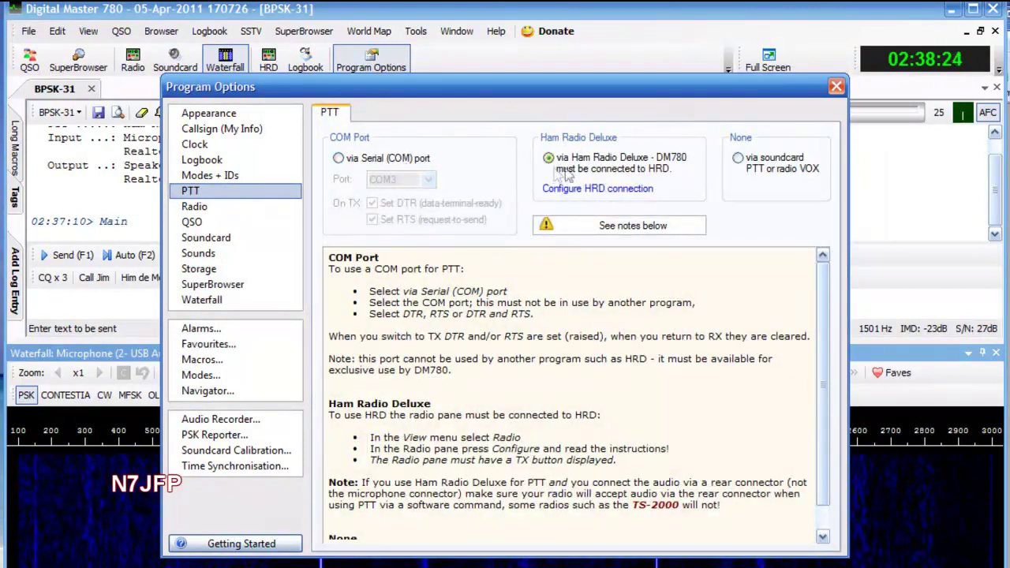
click(745, 163)
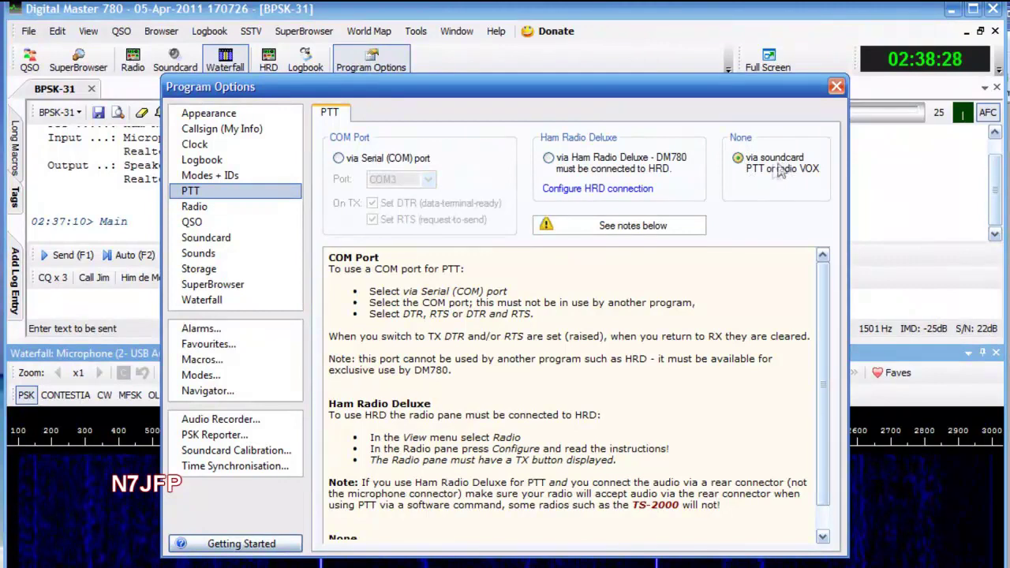
drag(823, 316, 831, 339)
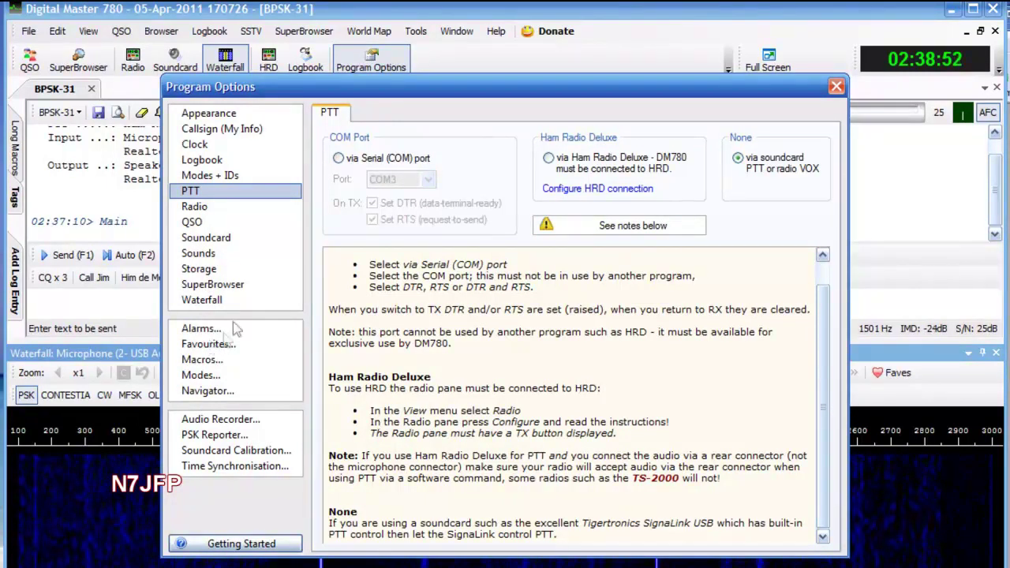
click(836, 86)
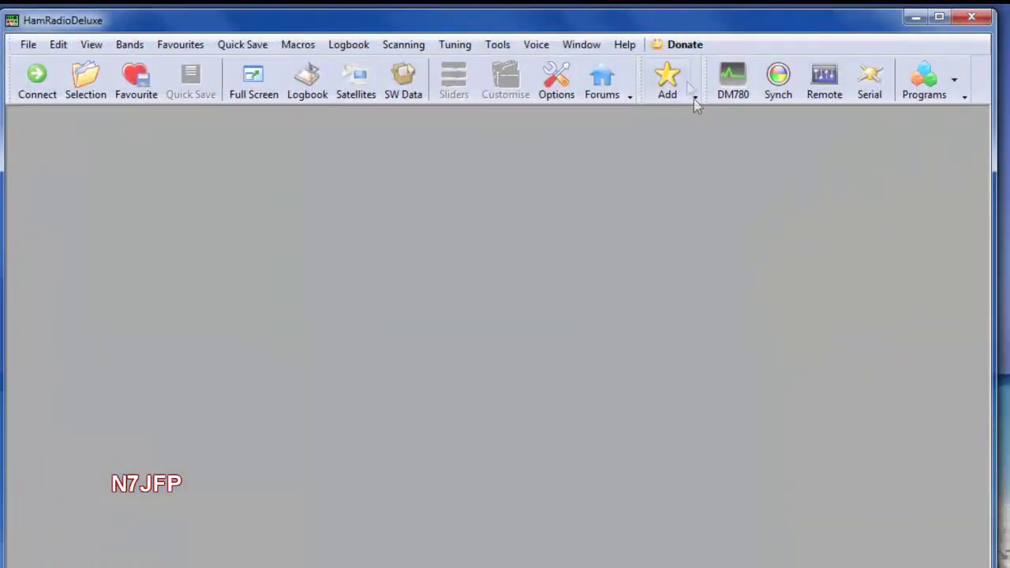
Reopen Digital Master 780 to check its soundcard input and output devices, and close it together with Ham Radio Deluxe.
click(734, 80)
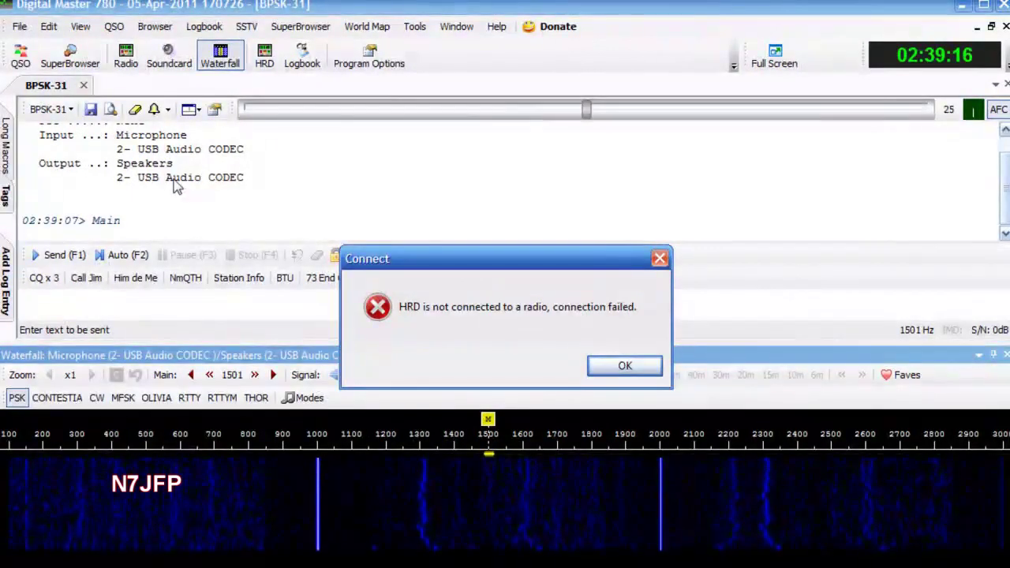
click(640, 368)
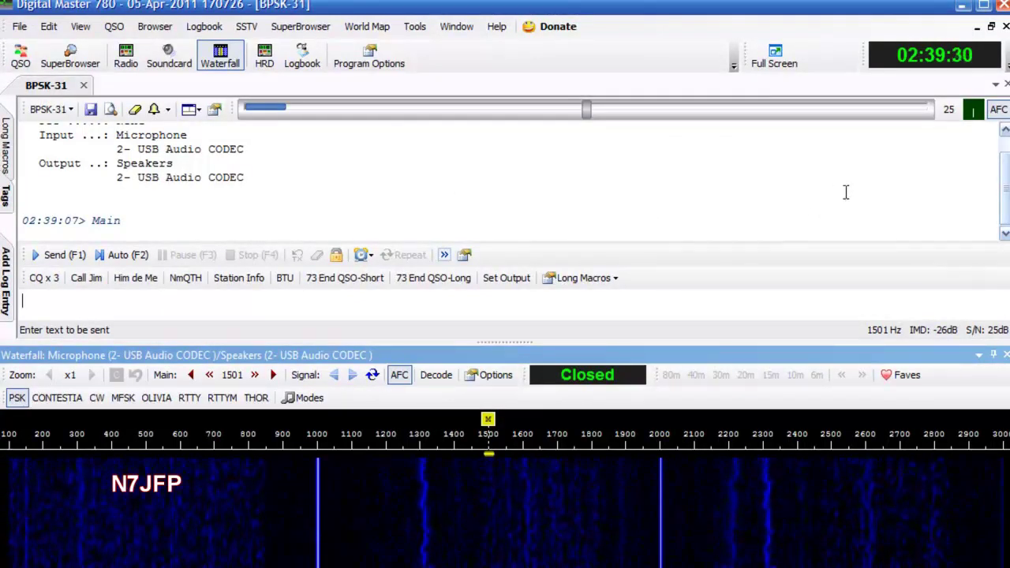
click(1002, 6)
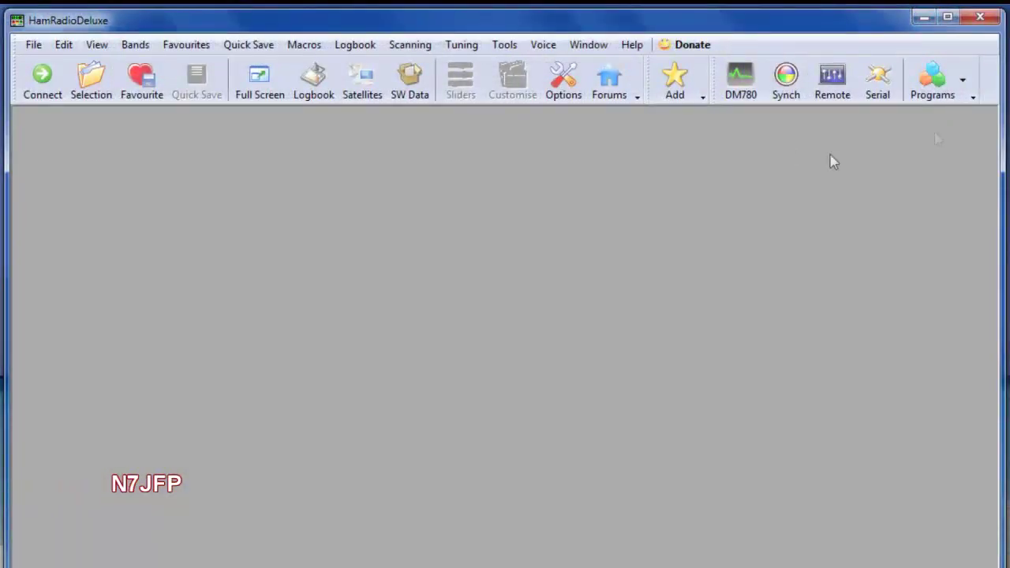
click(981, 18)
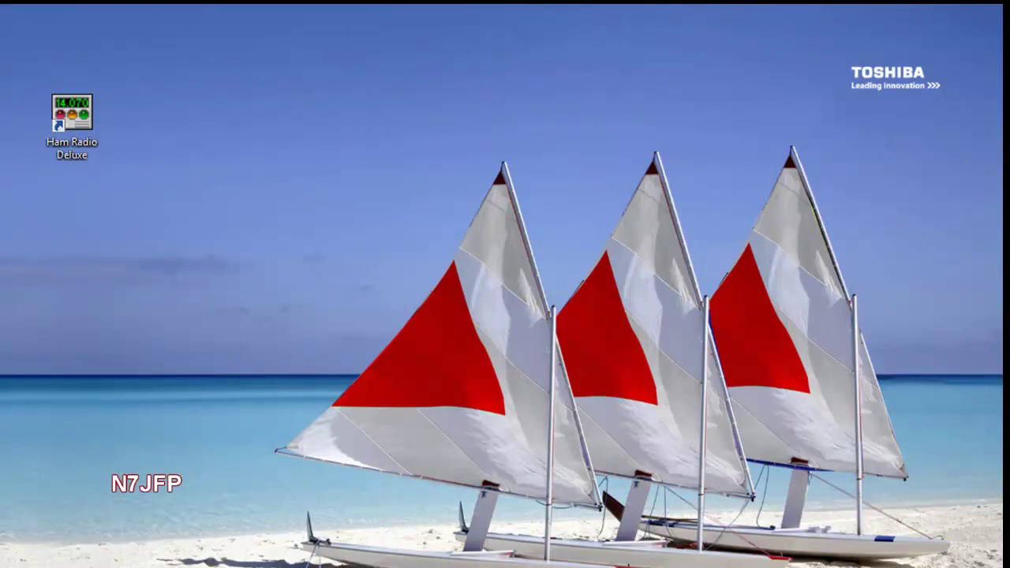
In the Windows Sound settings, make the Logitech USB Headset speakers the default playback device.
key(super)
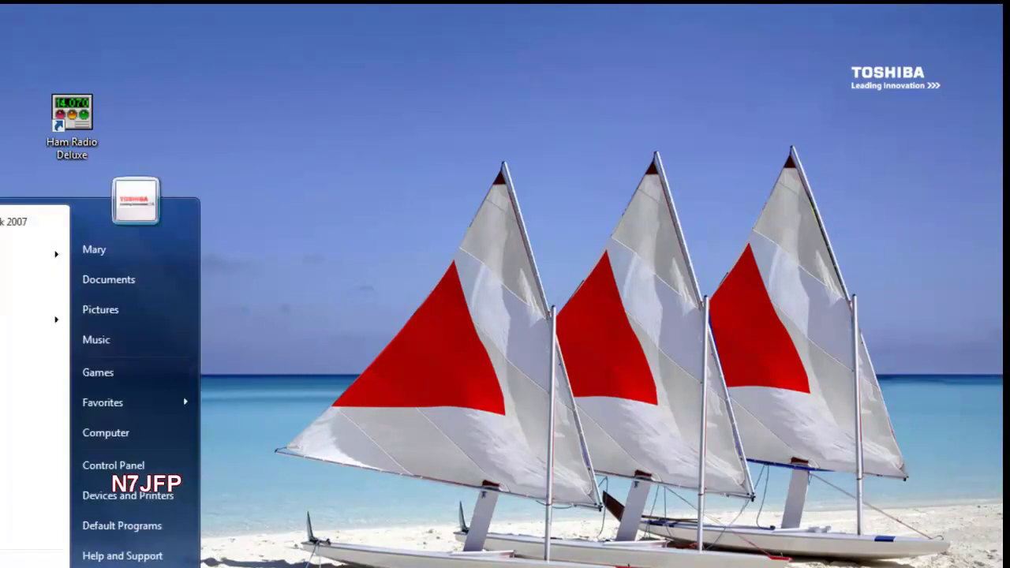
click(116, 466)
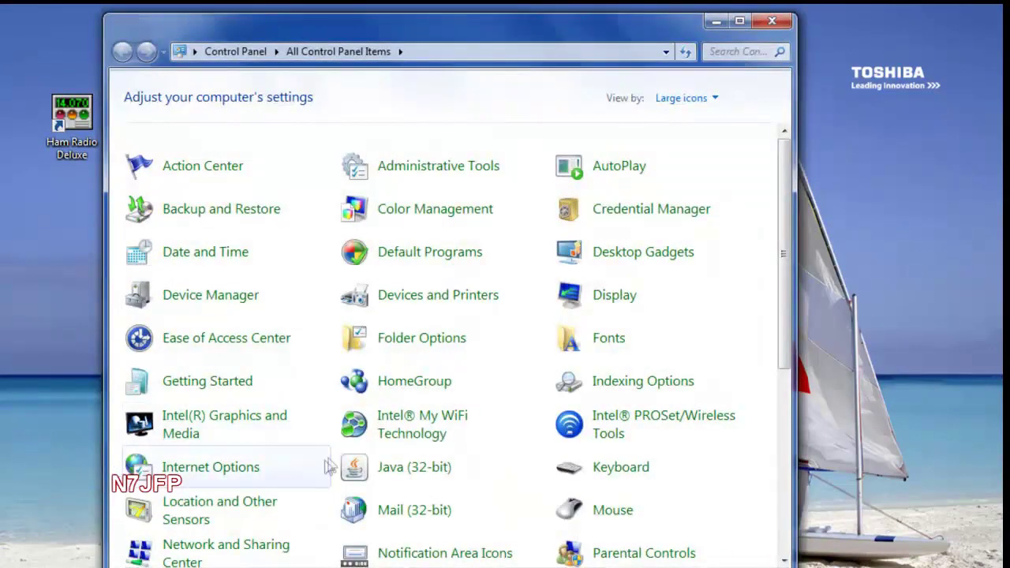
scroll(315, 456, down, 5)
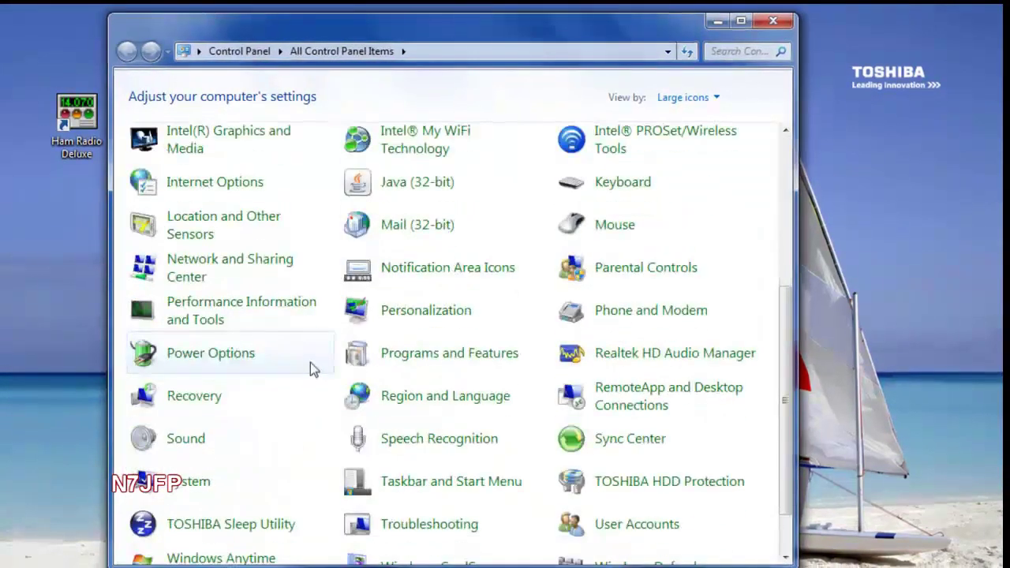
click(179, 442)
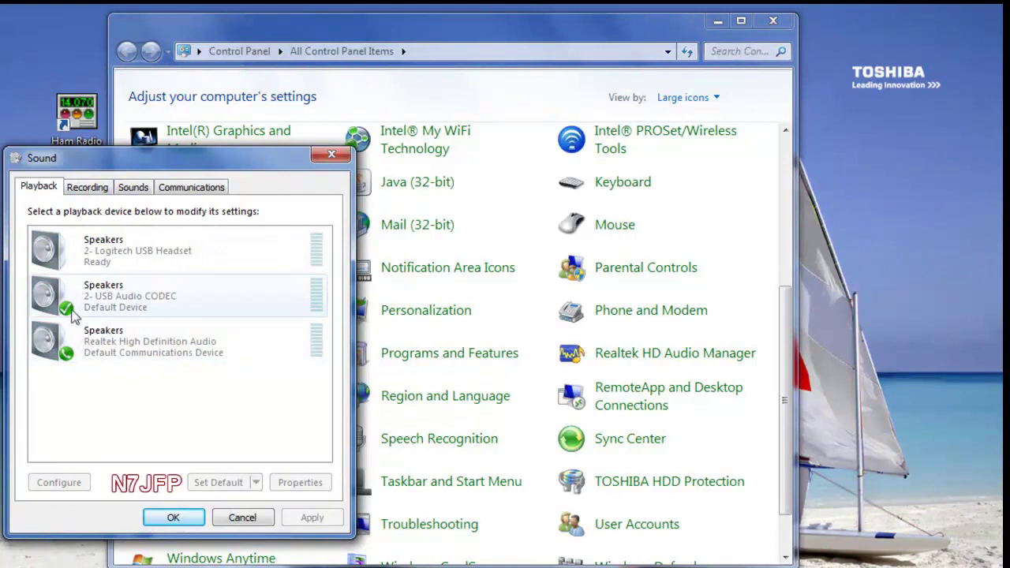
click(122, 304)
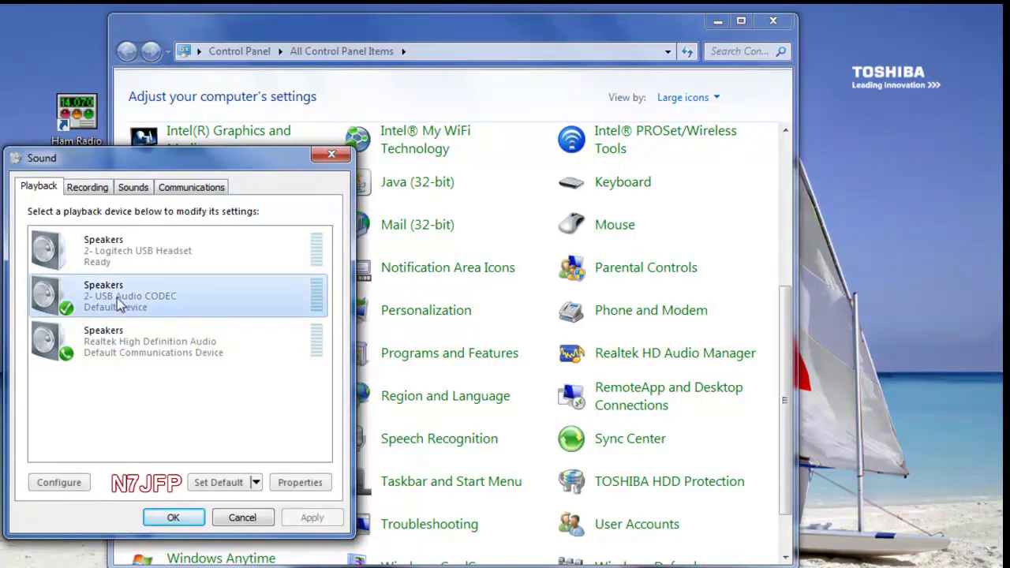
click(111, 253)
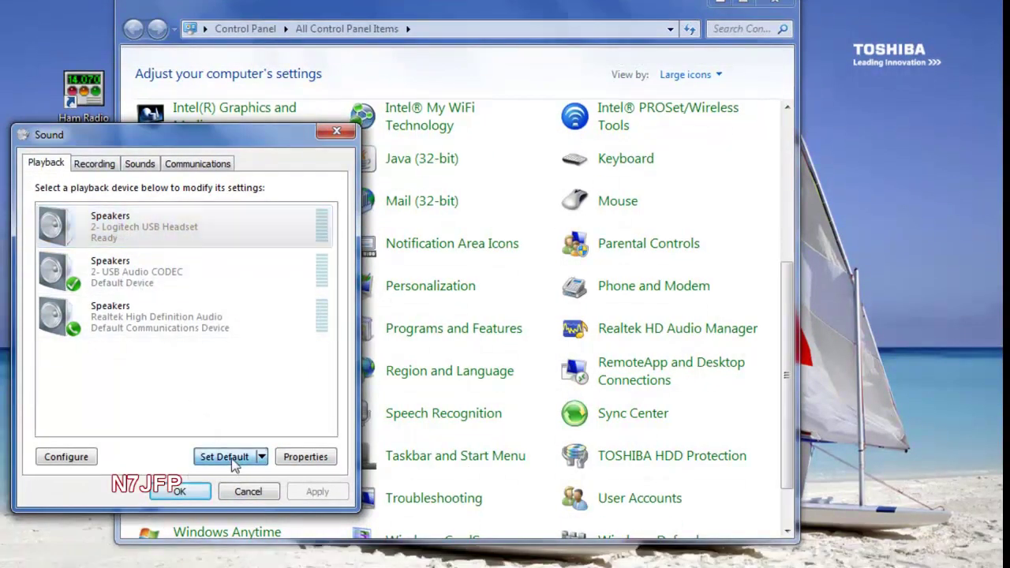
click(225, 486)
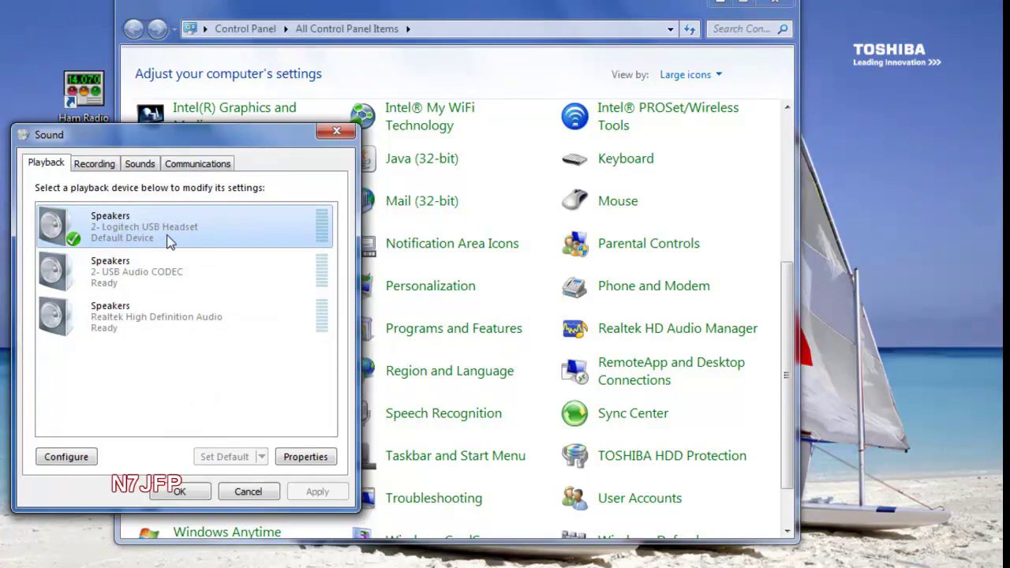
Make the Logitech USB Headset microphone the default recording device, confirm the Sound settings and close Control Panel.
click(102, 166)
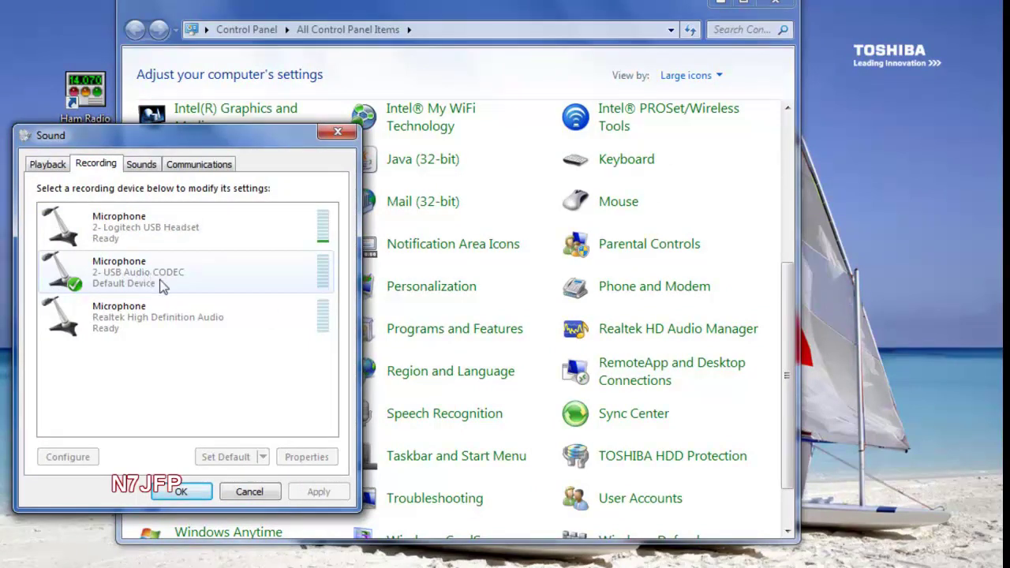
click(134, 235)
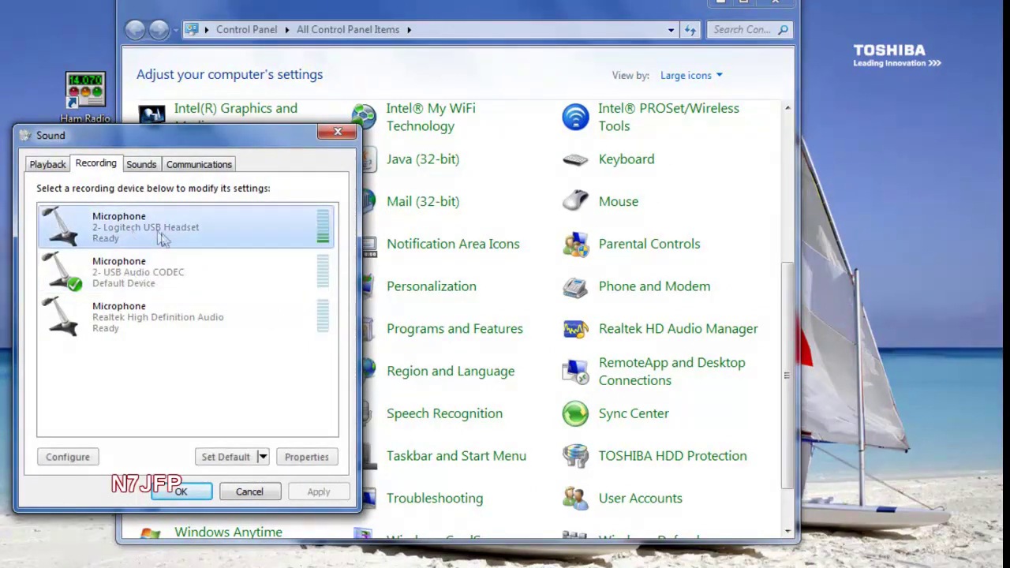
click(226, 457)
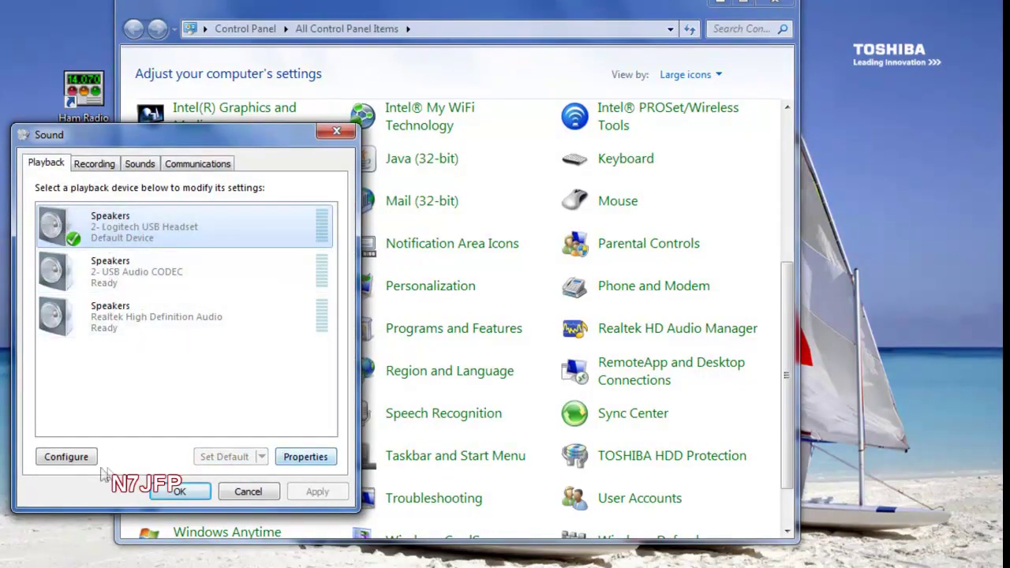
click(175, 492)
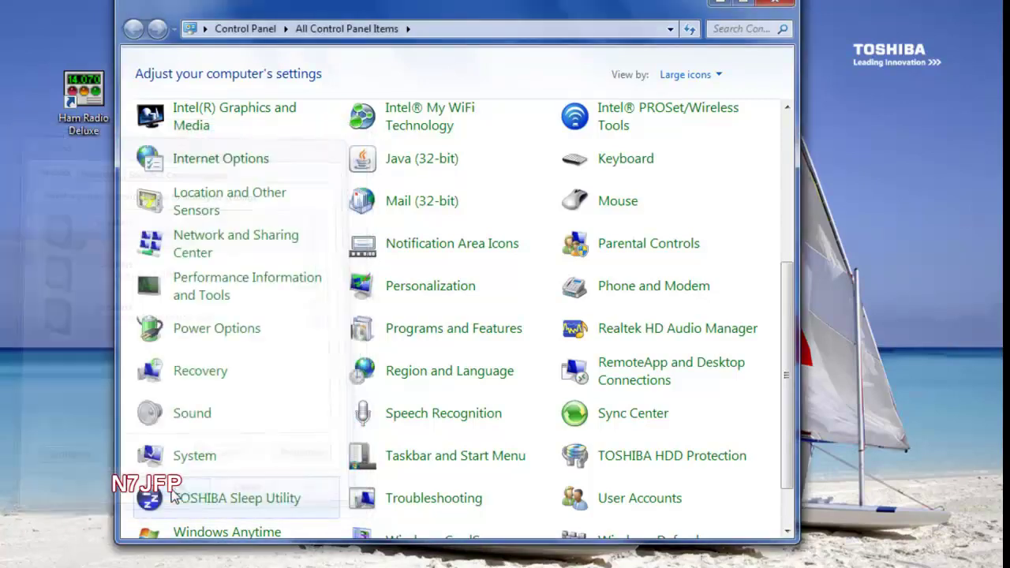
click(781, 4)
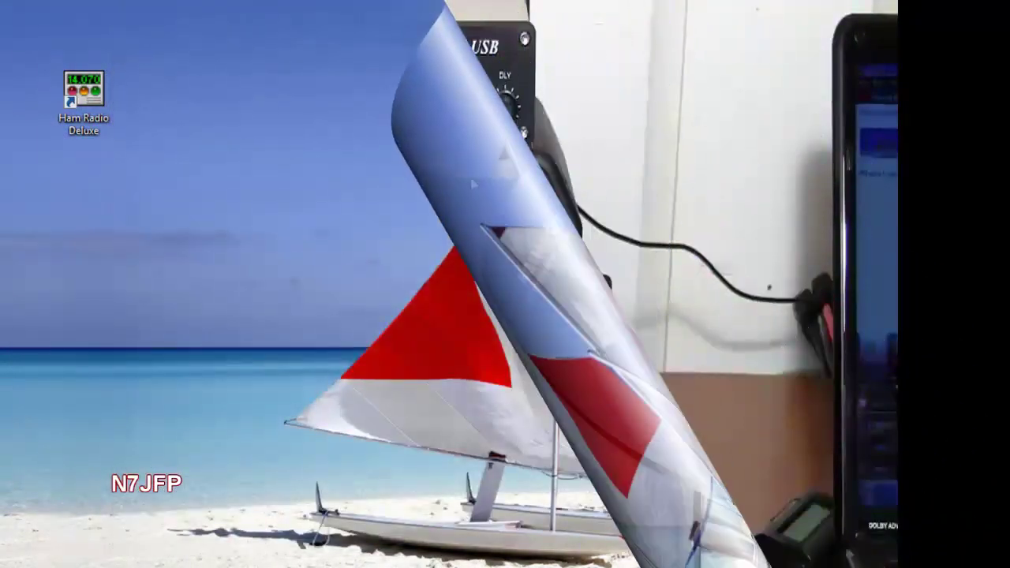